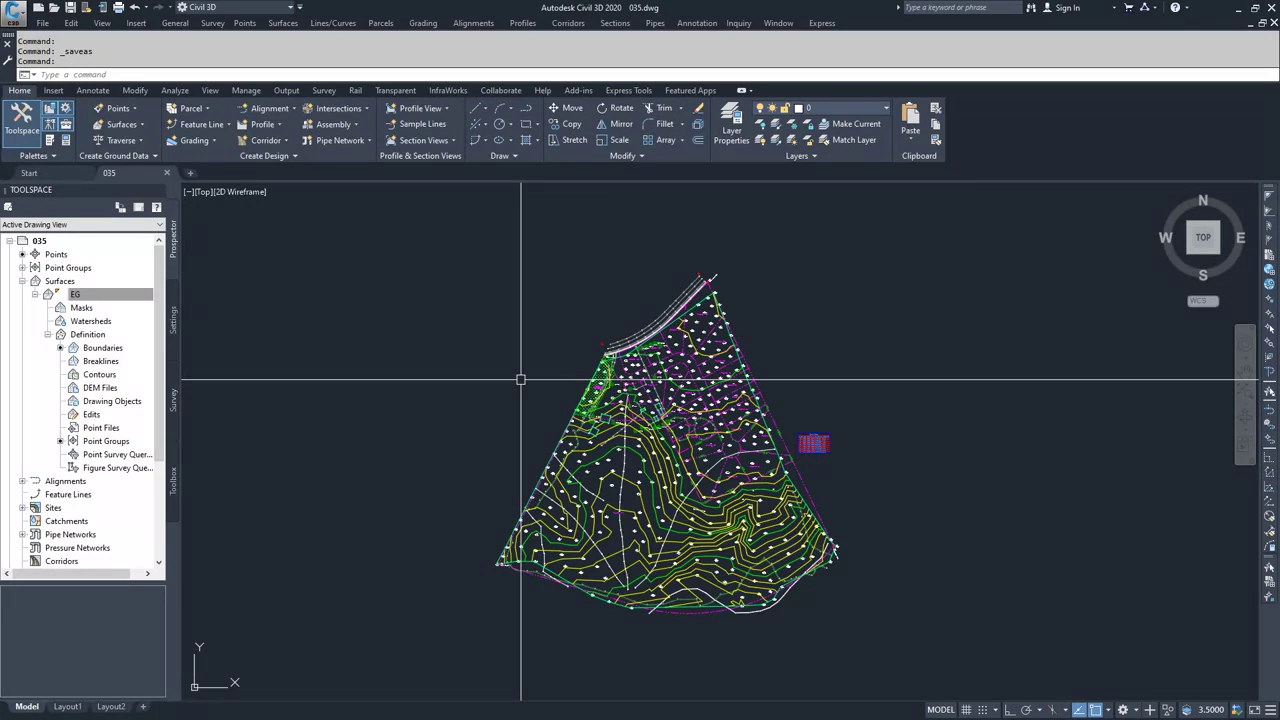
Open the EG surface's properties and examine the Build options in its definition, from elevation exclusions to crossing breaklines
right_click(50, 298)
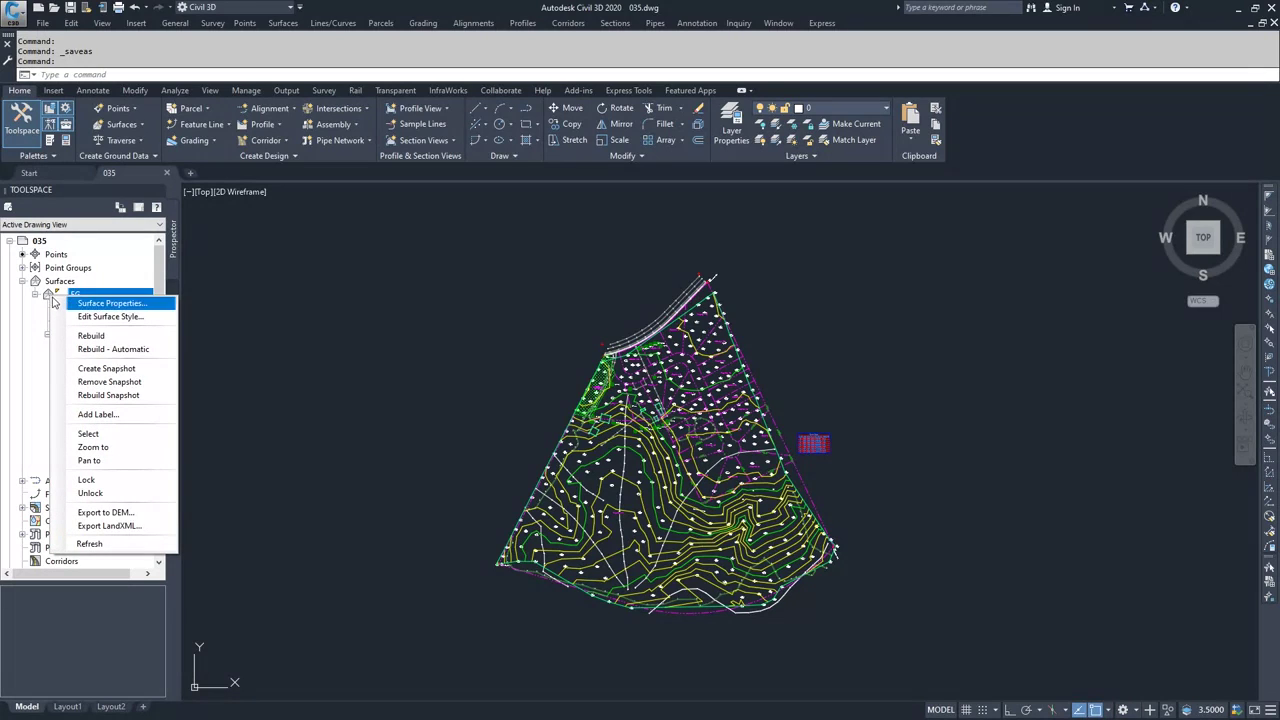
left_click(101, 303)
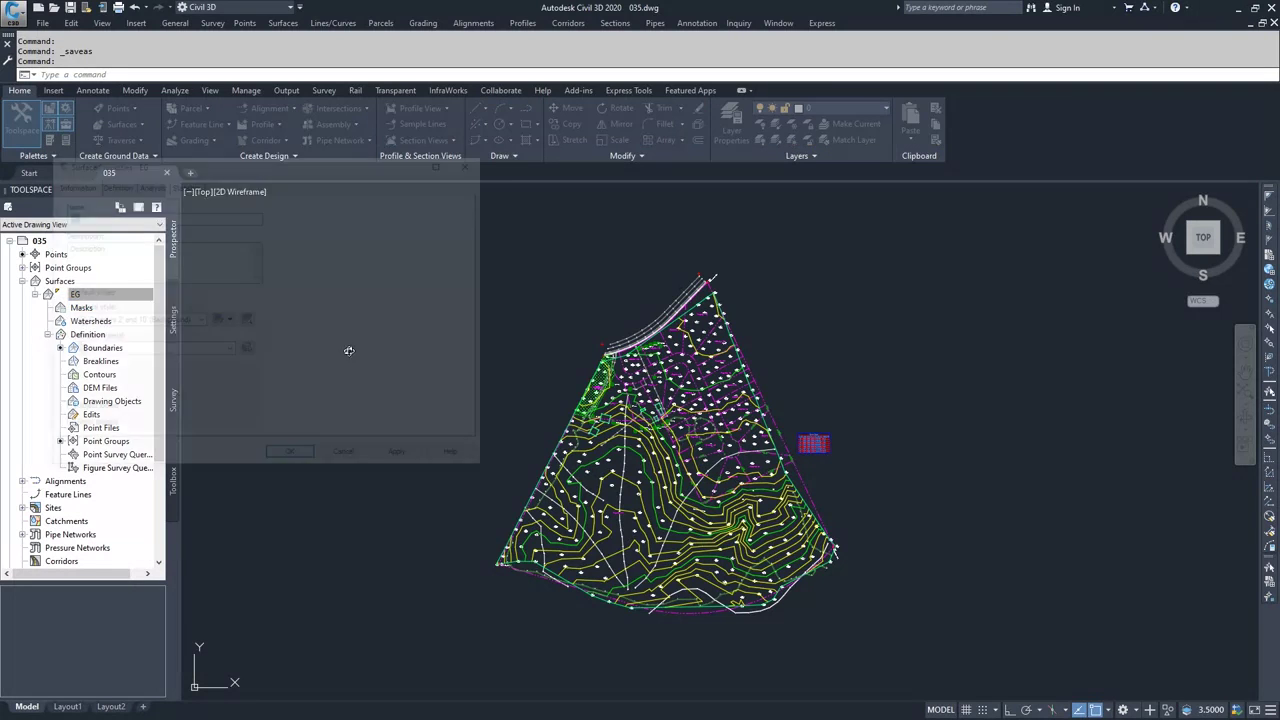
left_click_drag(279, 167, 298, 167)
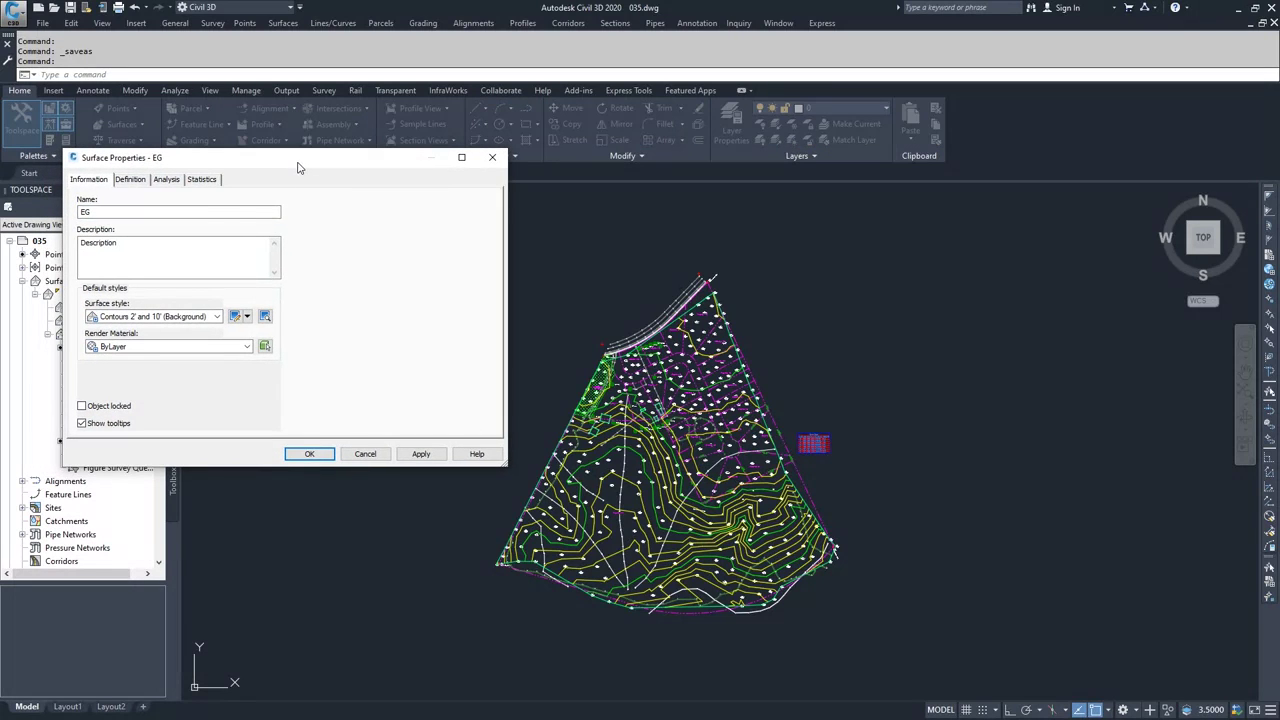
left_click(133, 181)
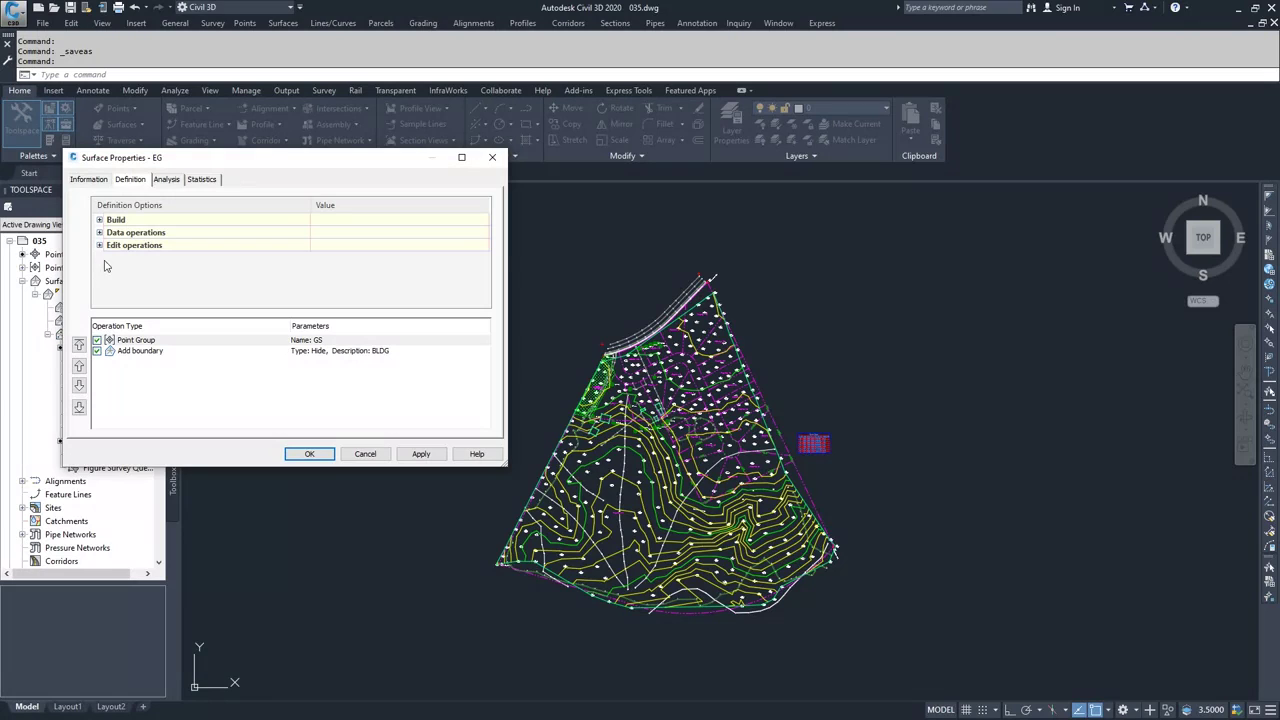
left_click(99, 220)
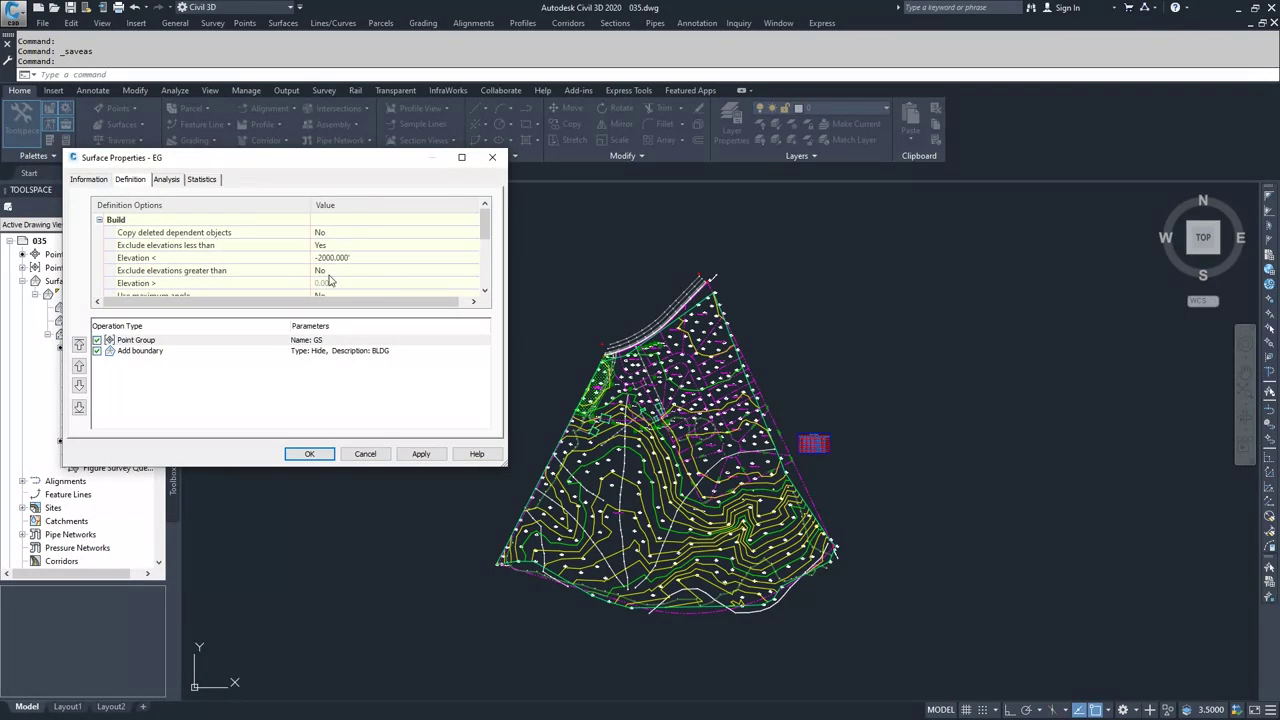
scroll(394, 280, "down", 1)
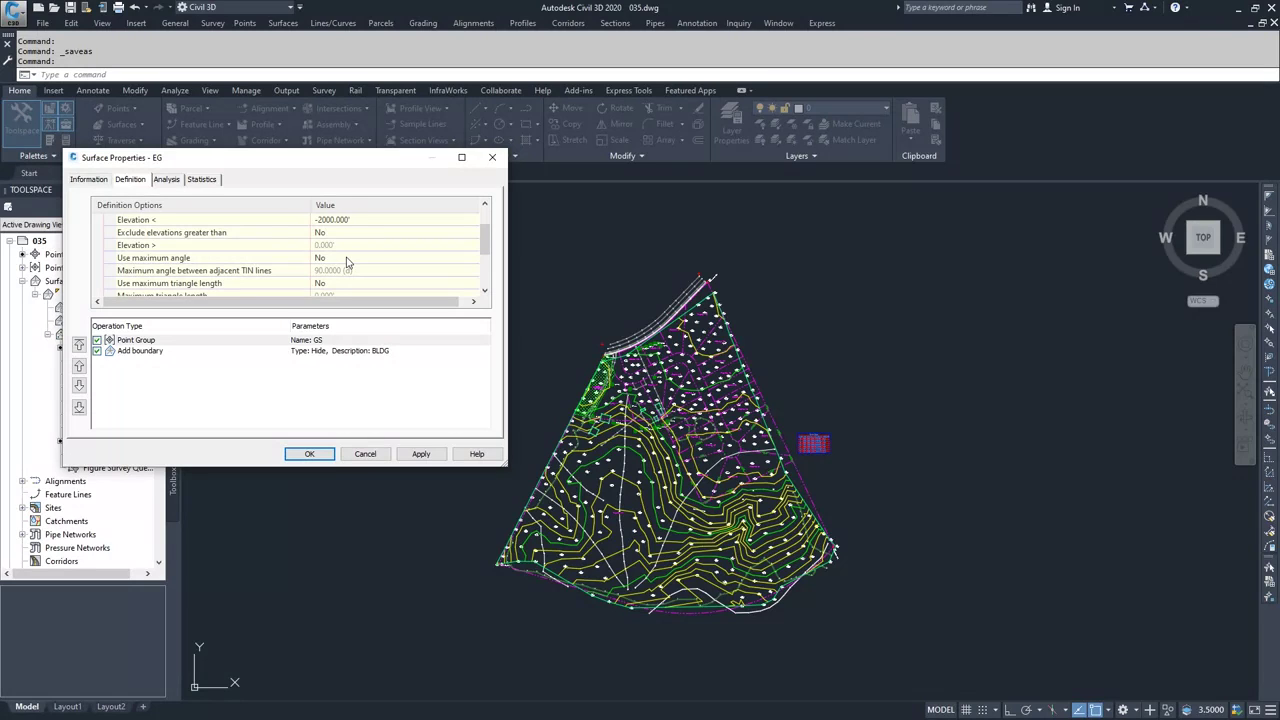
scroll(347, 262, "down", 1)
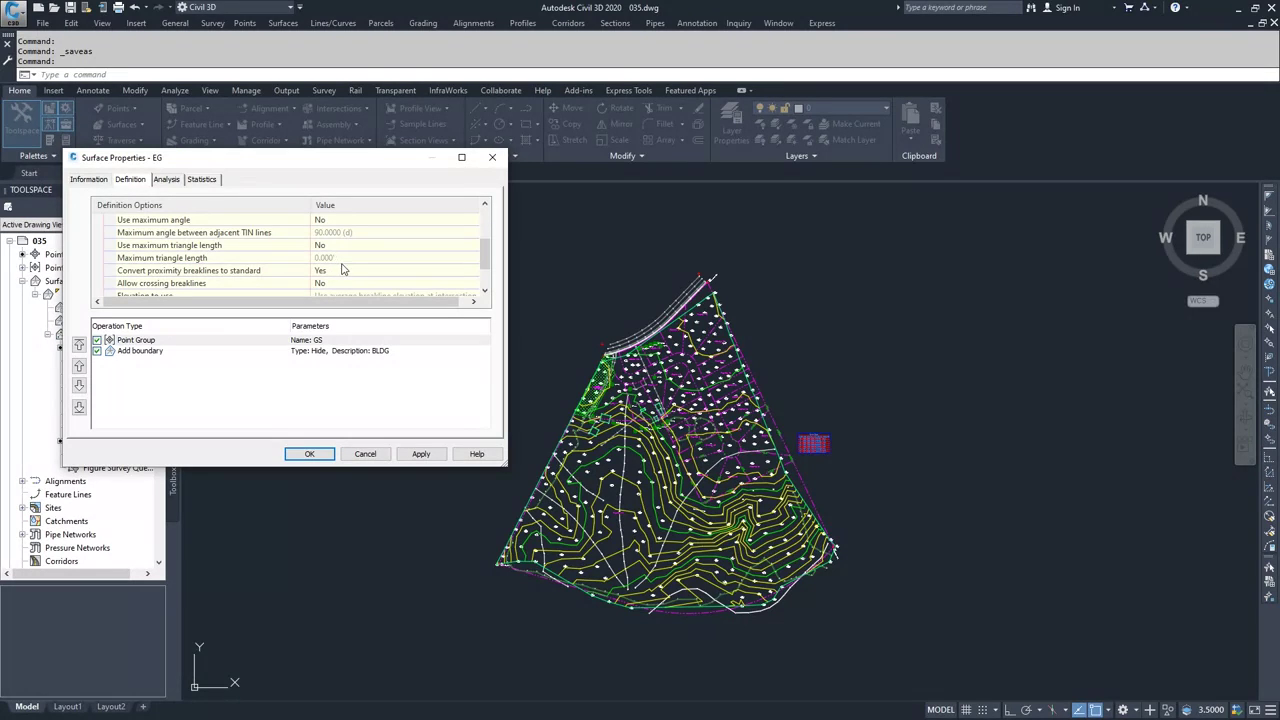
scroll(348, 270, "down", 1)
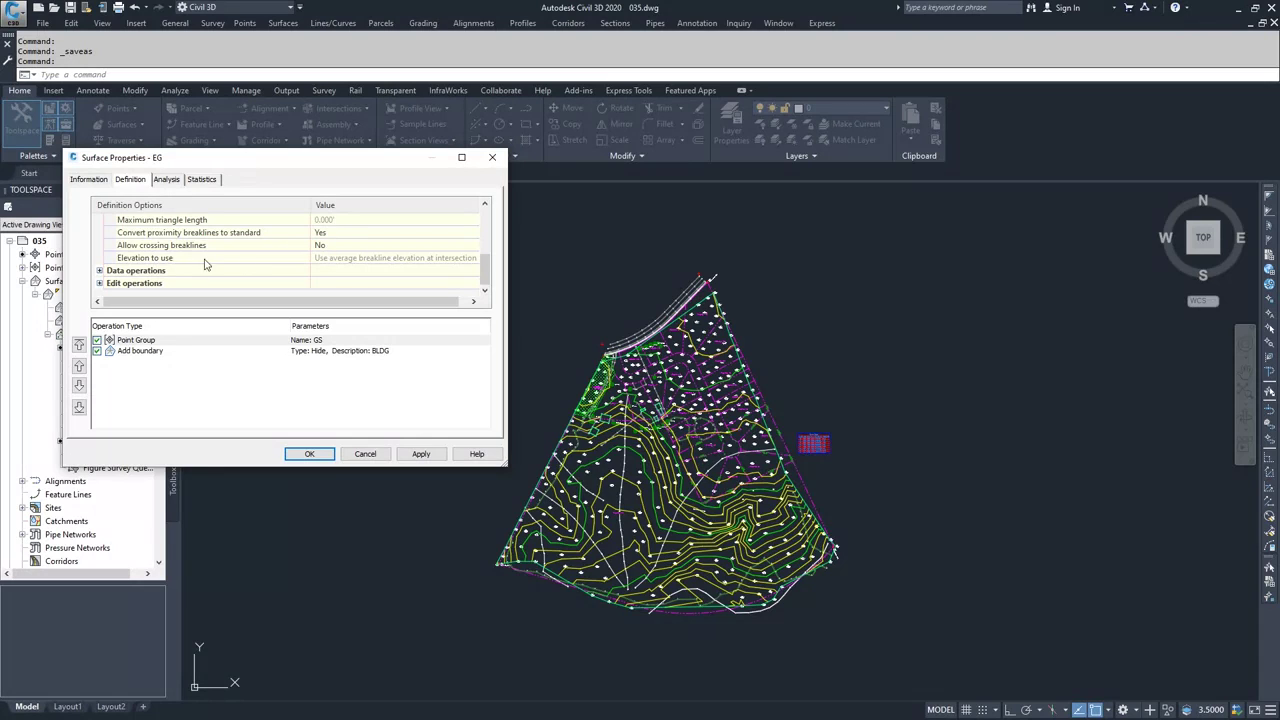
scroll(120, 245, "up", 6)
left_click(99, 220)
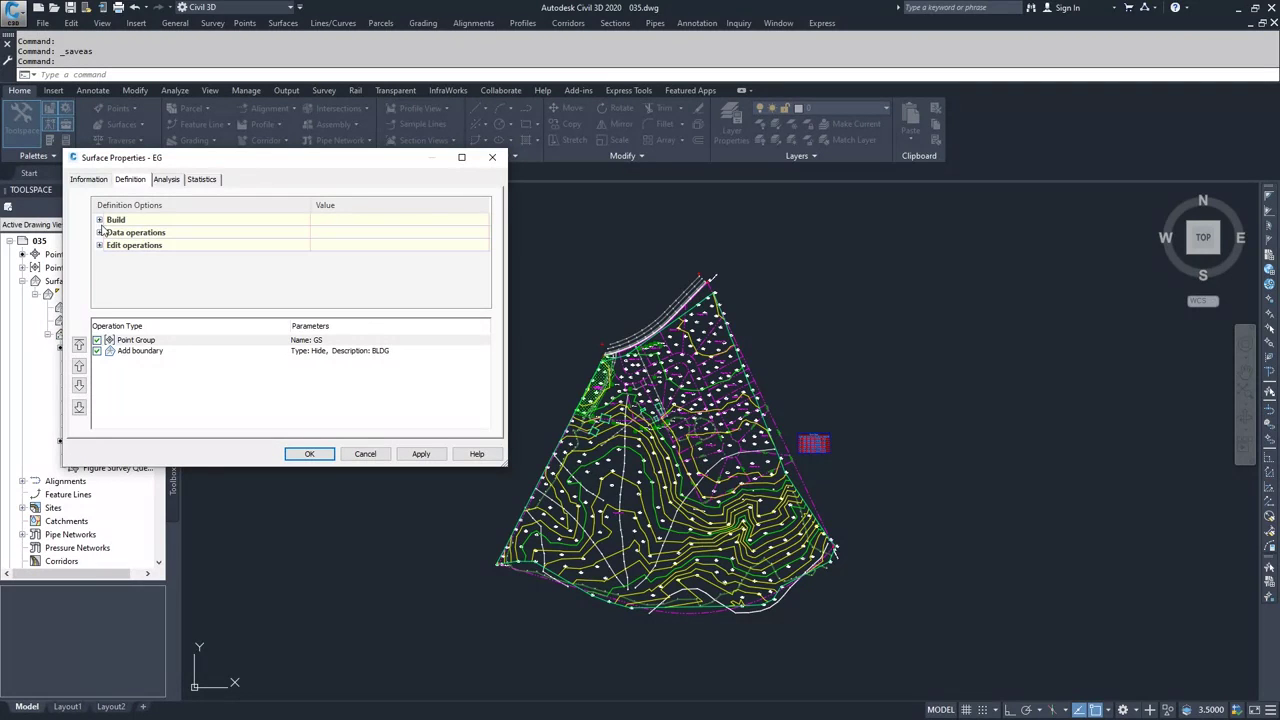
Examine the Data operations options in the EG surface's definition, including the Use boundaries setting
left_click(99, 232)
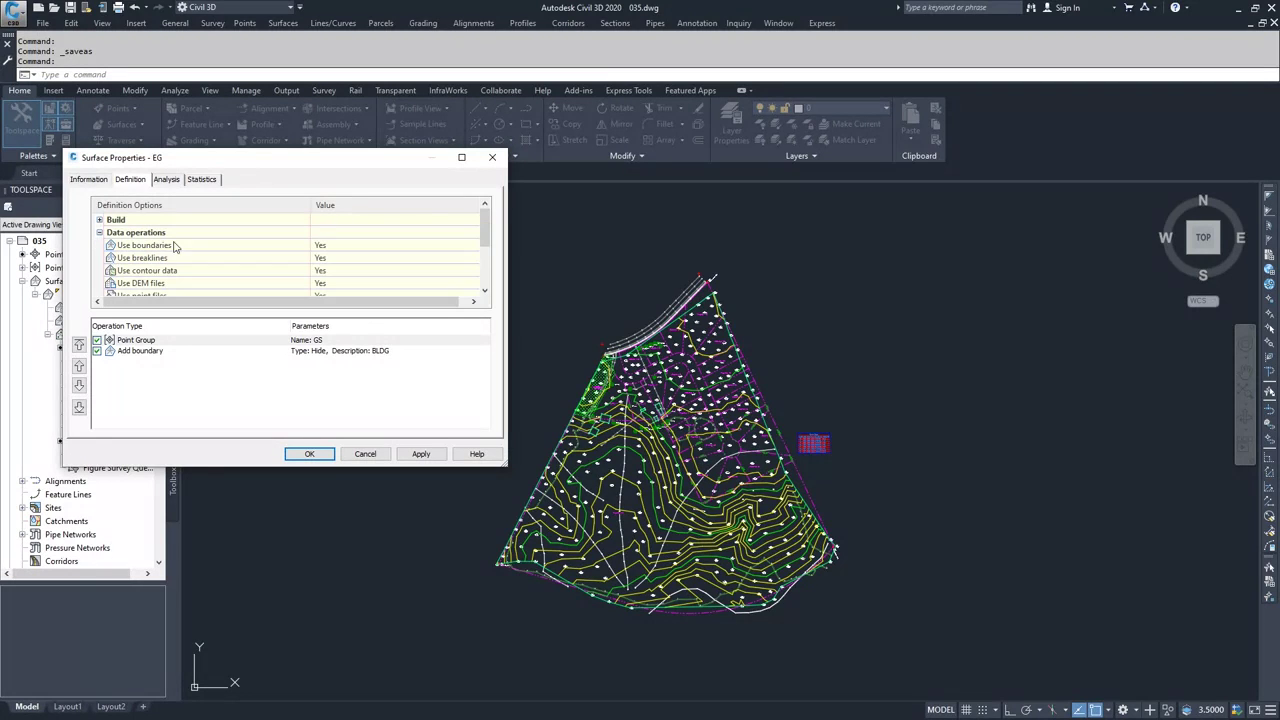
left_click(355, 247)
left_click(357, 248)
left_click(357, 248)
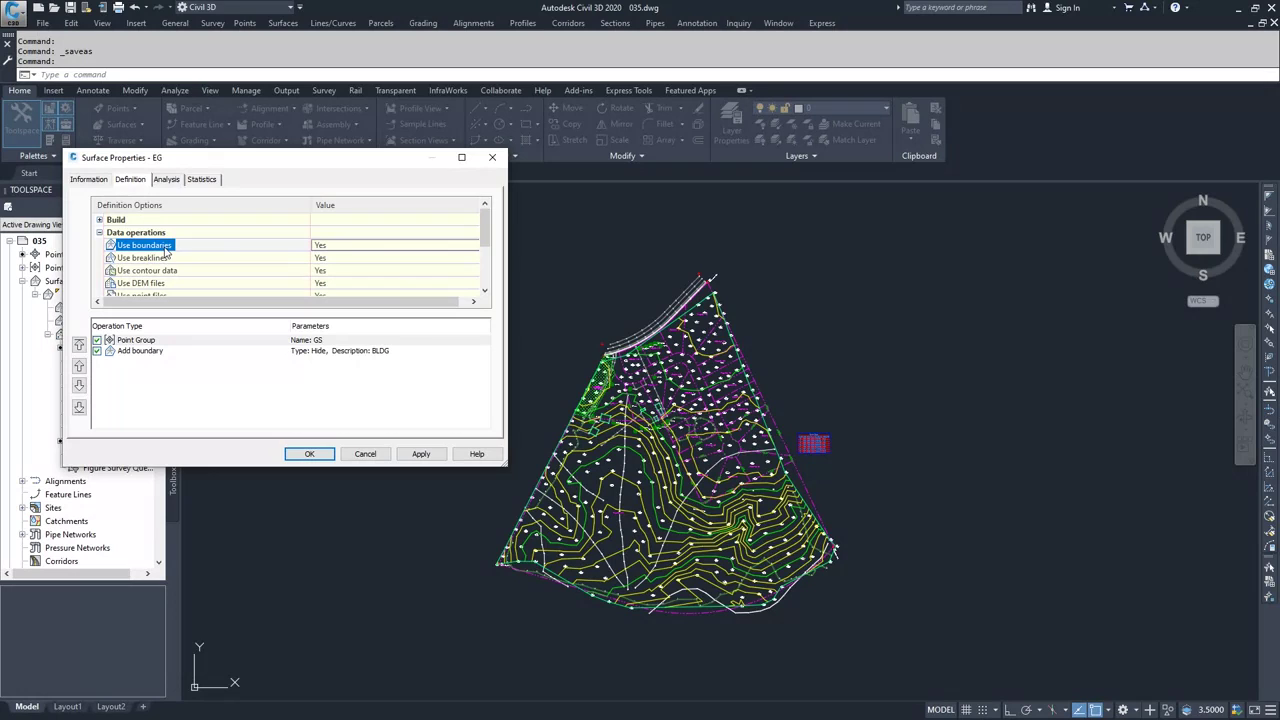
scroll(270, 283, "down", 1)
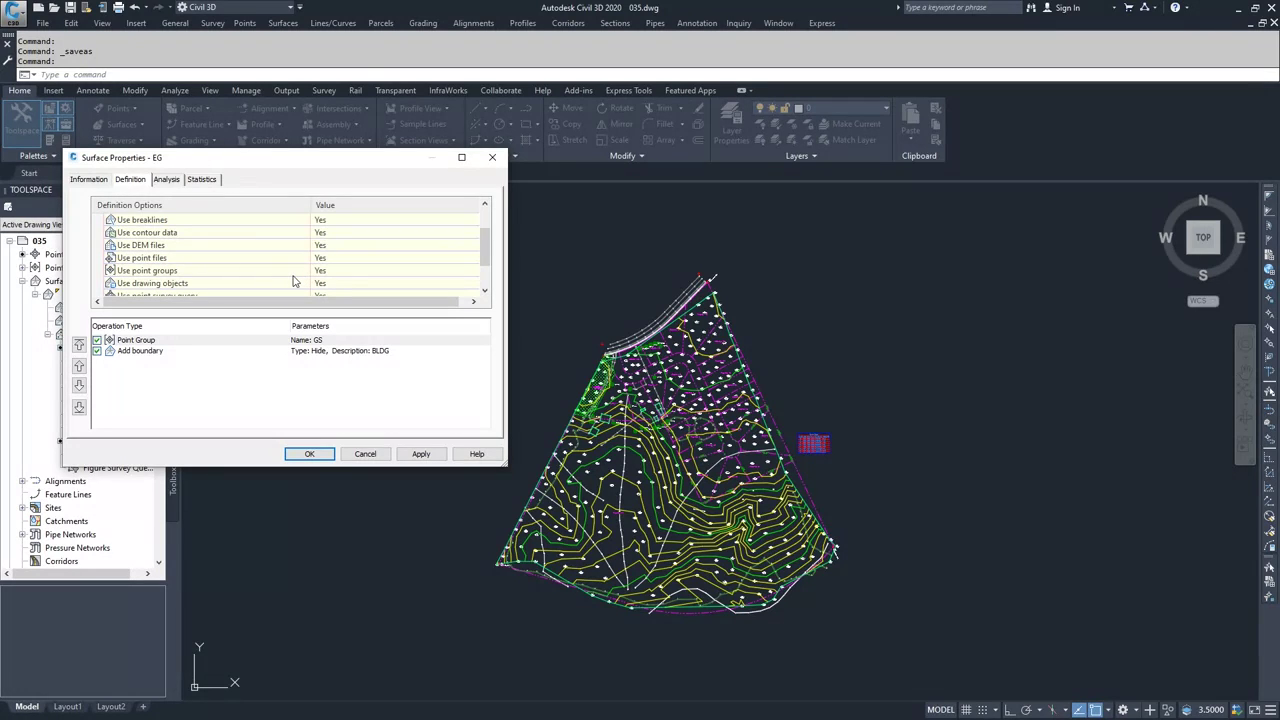
scroll(295, 283, "down", 1)
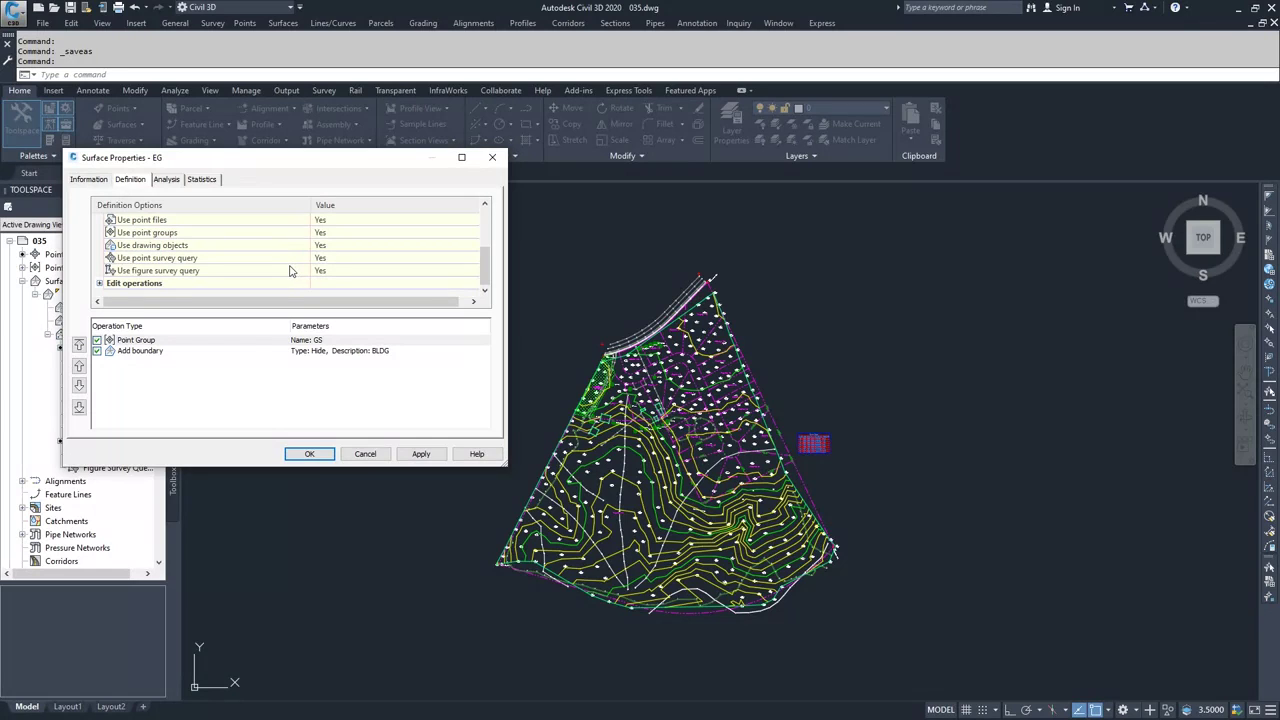
scroll(261, 270, "up", 1)
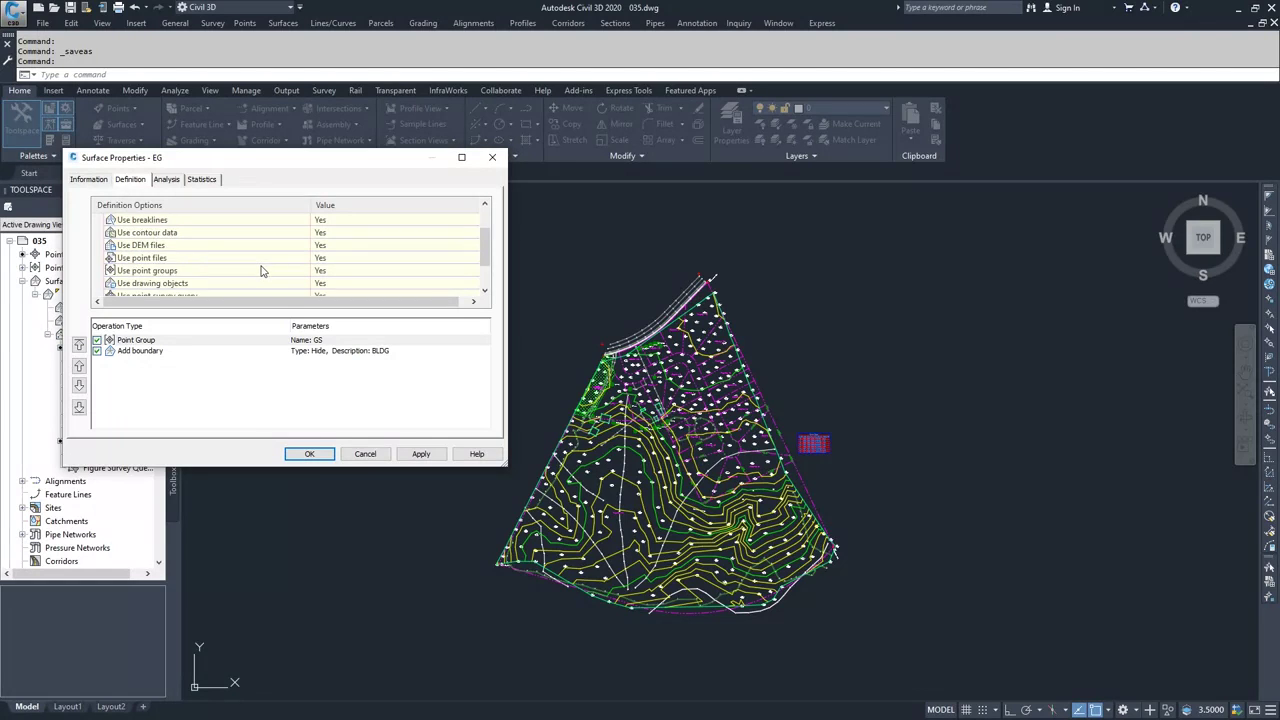
scroll(167, 251, "up", 1)
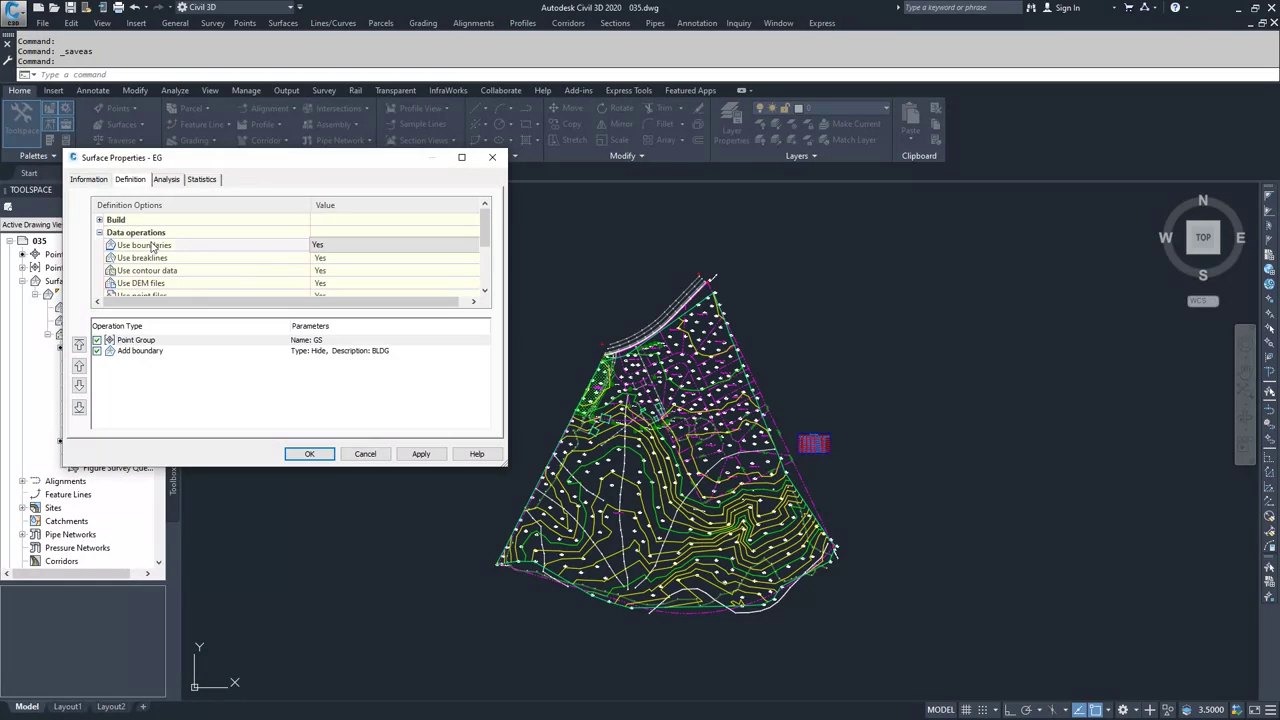
left_click(100, 233)
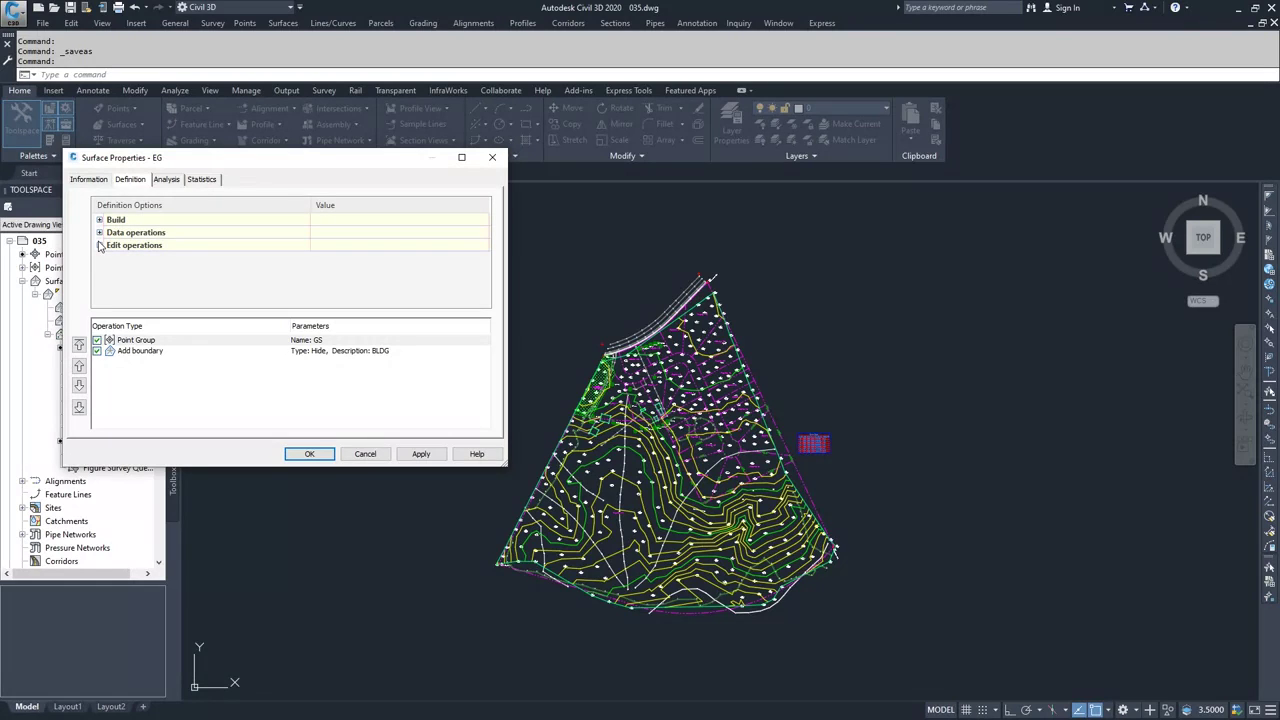
Review the full list of Edit operations options in the EG surface's definition
left_click(100, 245)
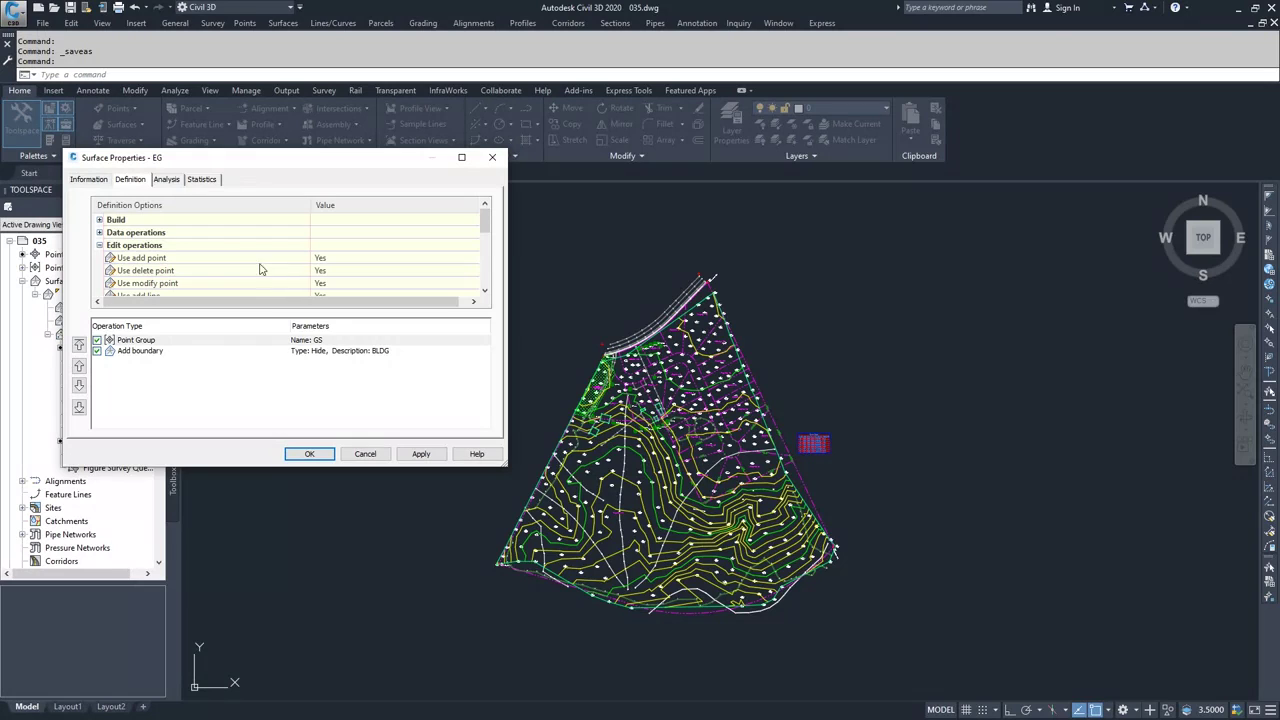
scroll(240, 283, "down", 1)
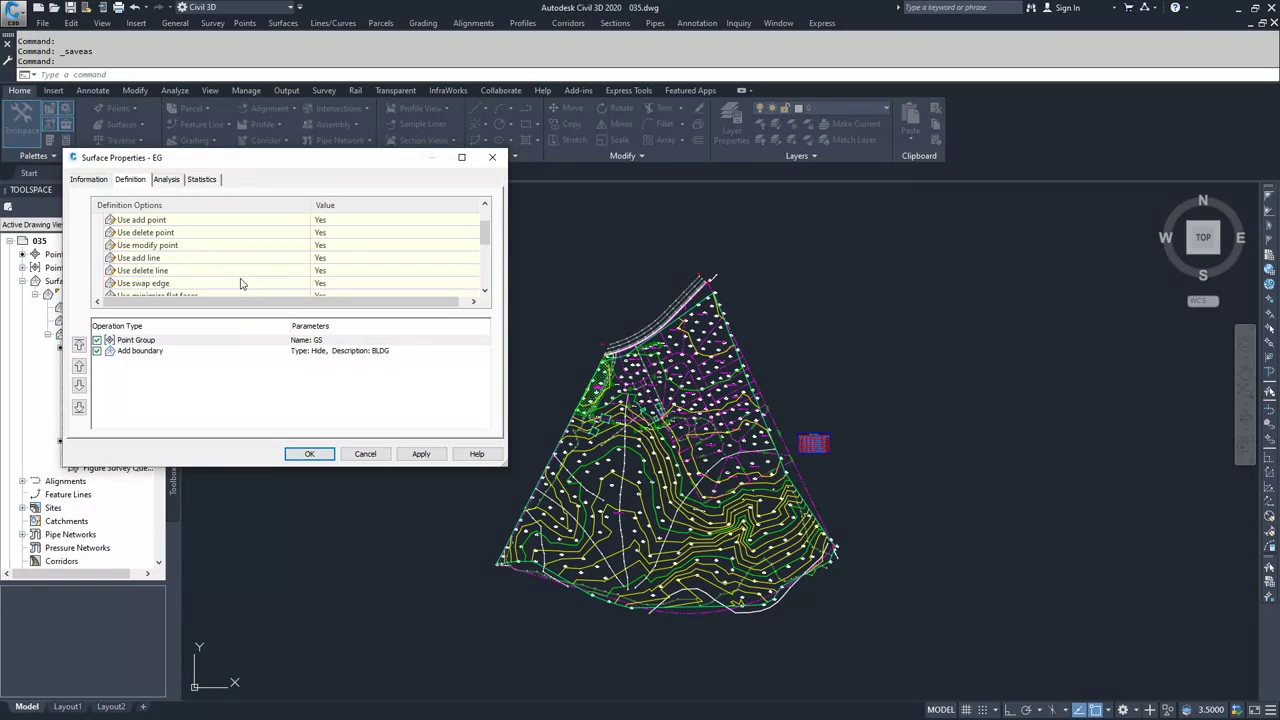
scroll(240, 283, "down", 3)
scroll(240, 283, "down", 1)
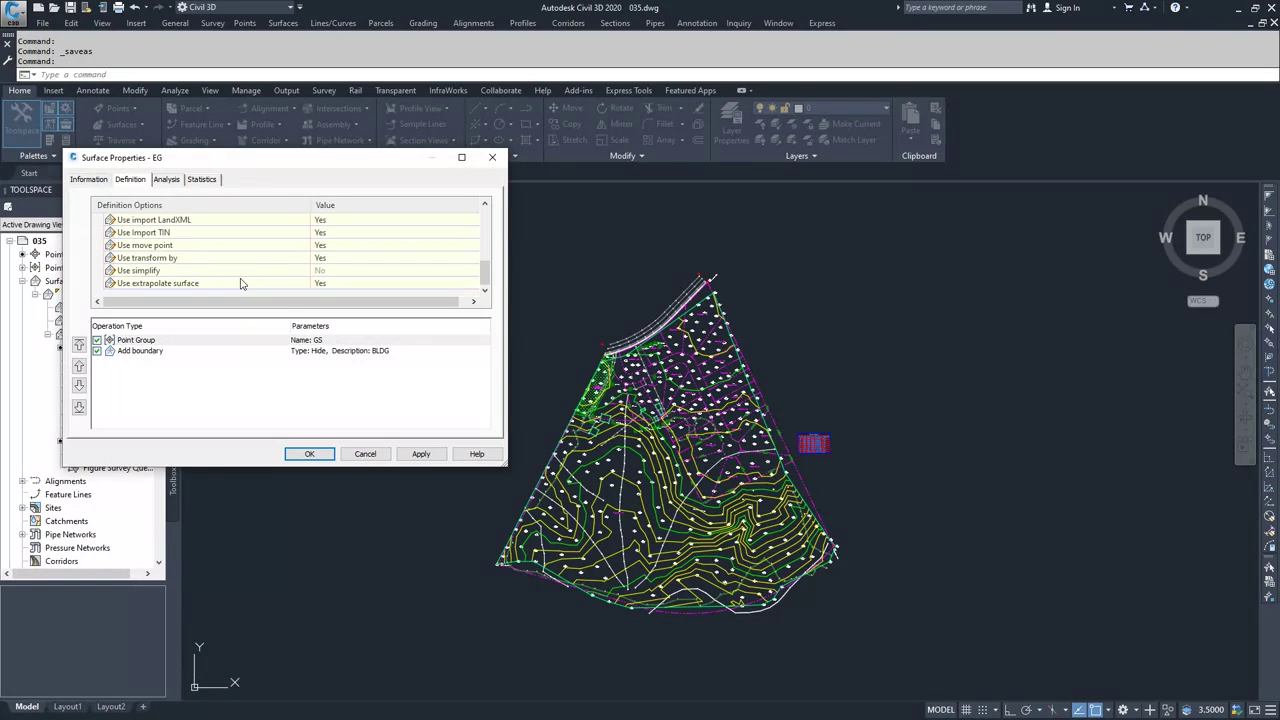
scroll(240, 283, "up", 3)
scroll(240, 283, "down", 3)
scroll(230, 285, "up", 5)
scroll(180, 270, "up", 1)
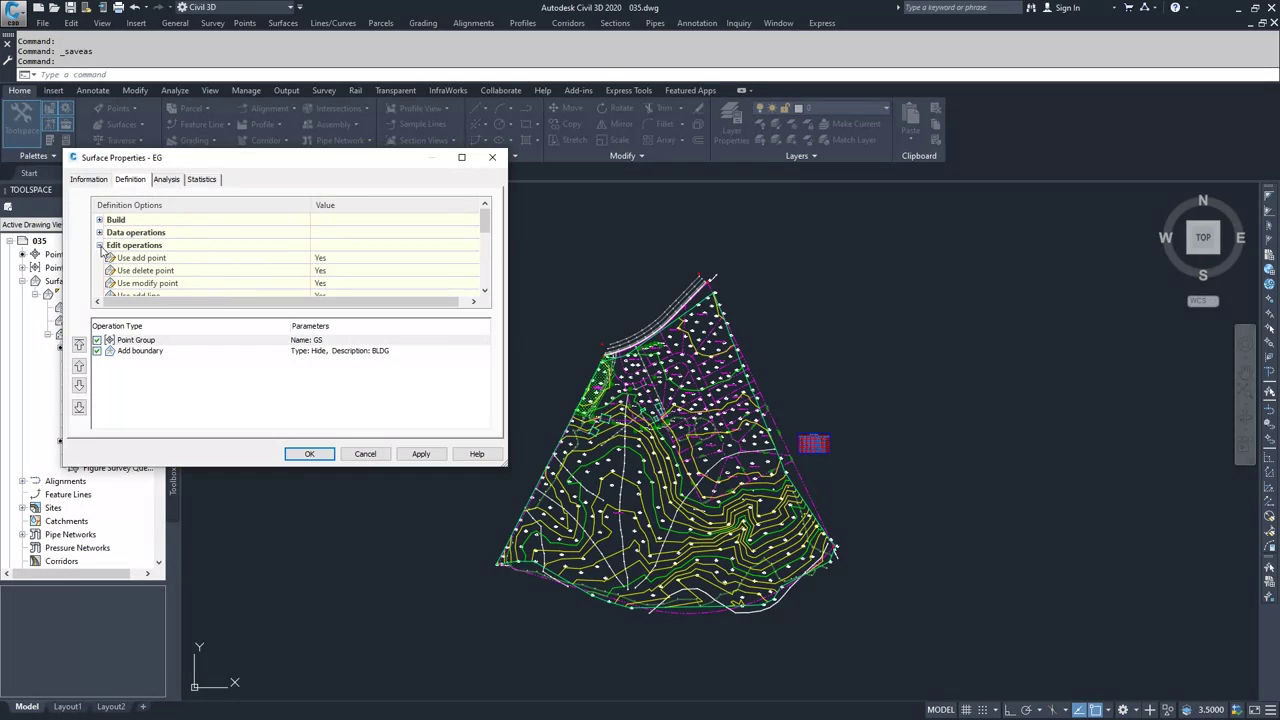
left_click(99, 245)
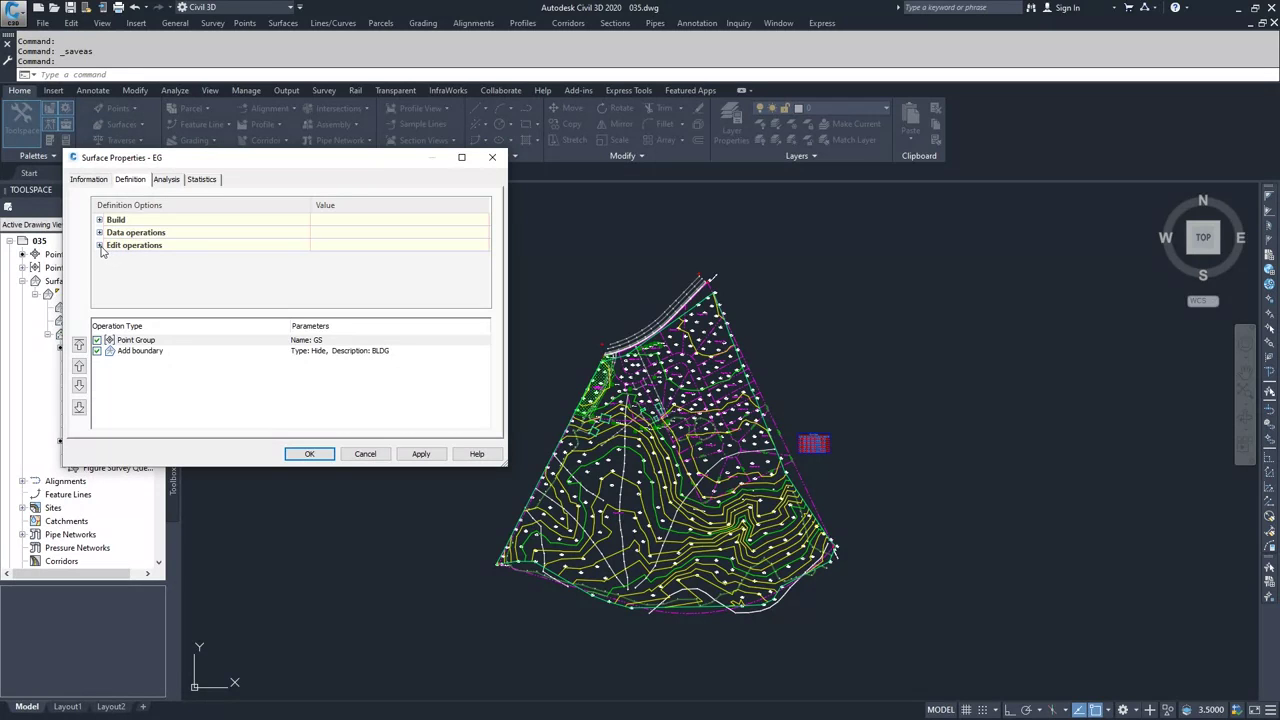
left_click(100, 246)
scroll(212, 283, "down", 5)
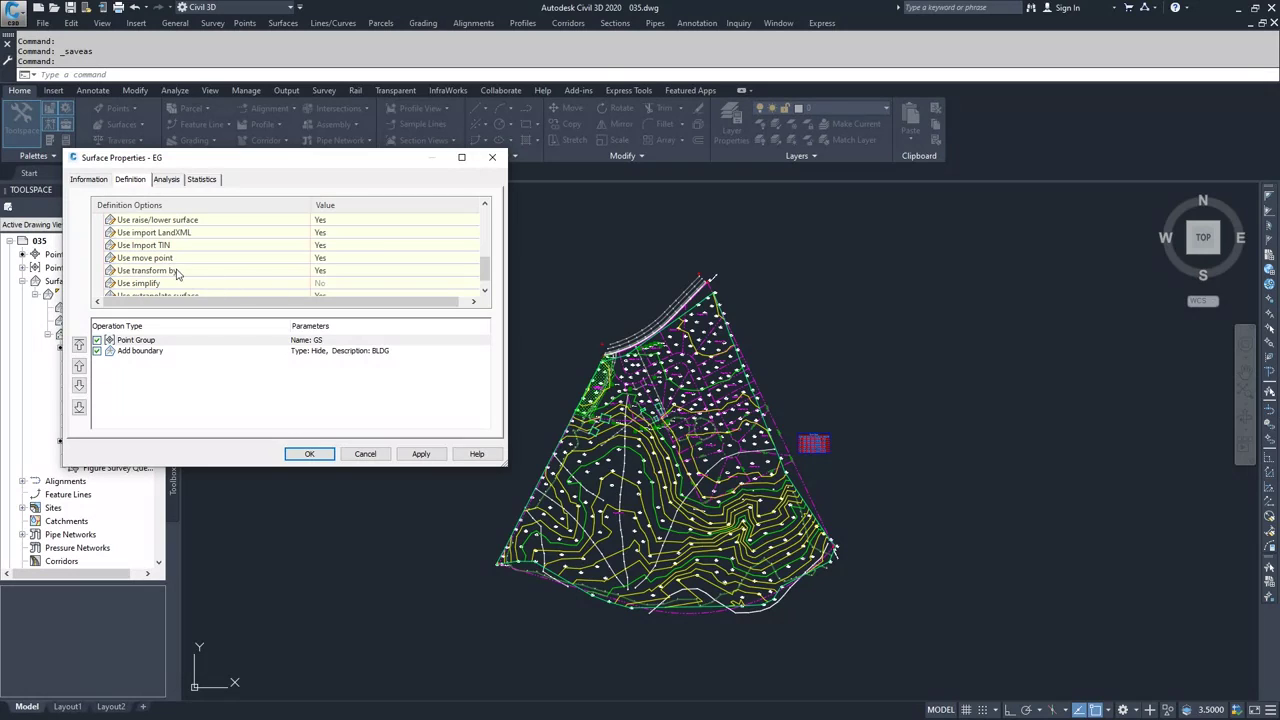
scroll(180, 275, "up", 5)
left_click(100, 246)
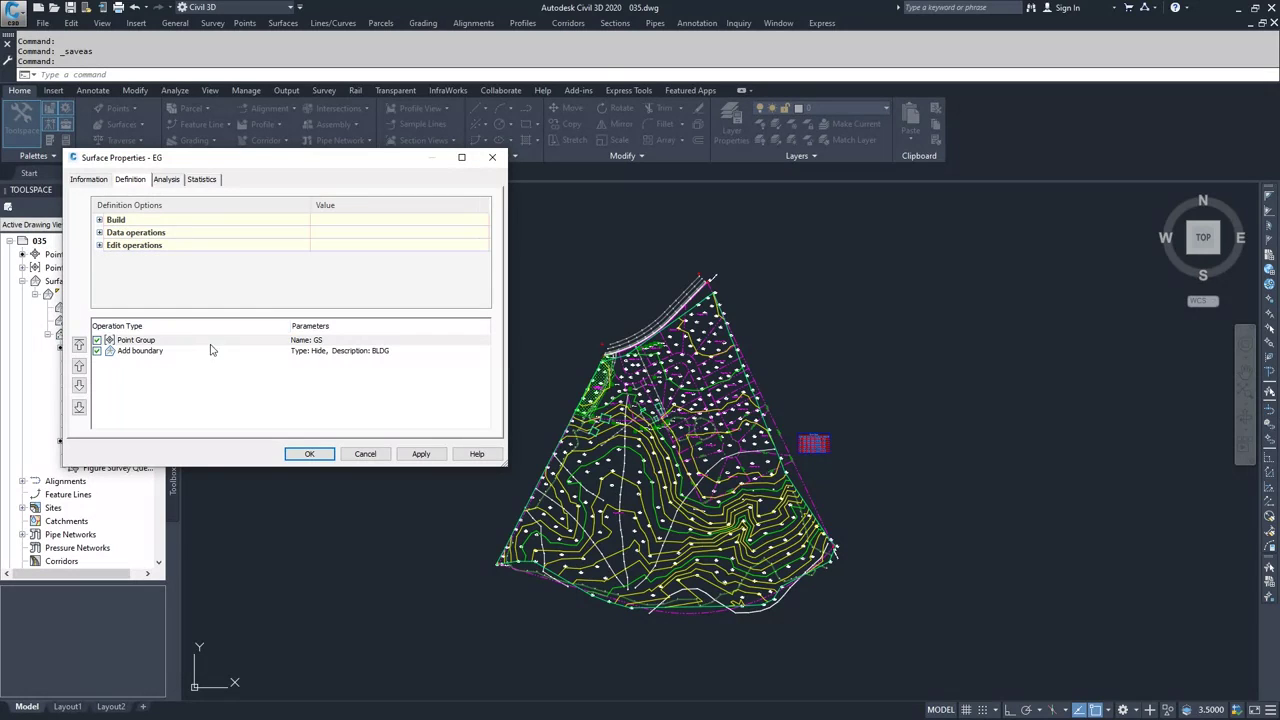
Move the Add boundary operation above the GS point group in the EG definition, rebuild the surface and dismiss the event log
left_click(144, 351)
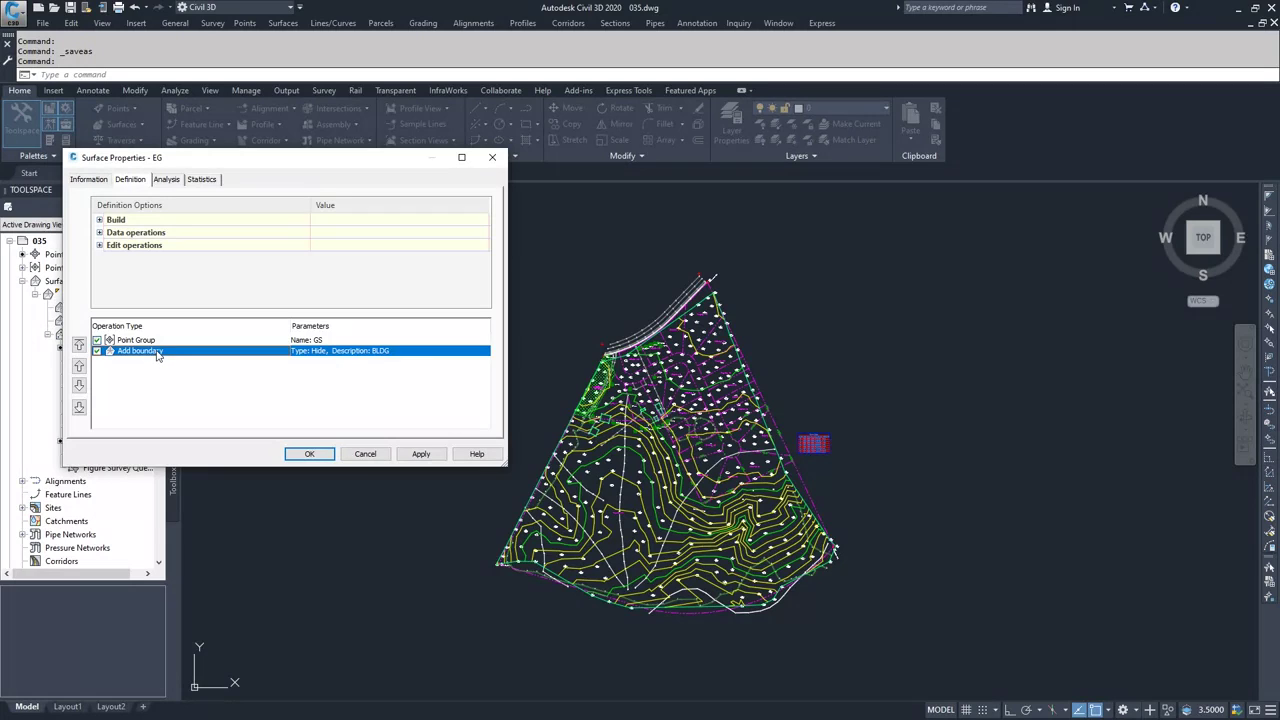
left_click(79, 367)
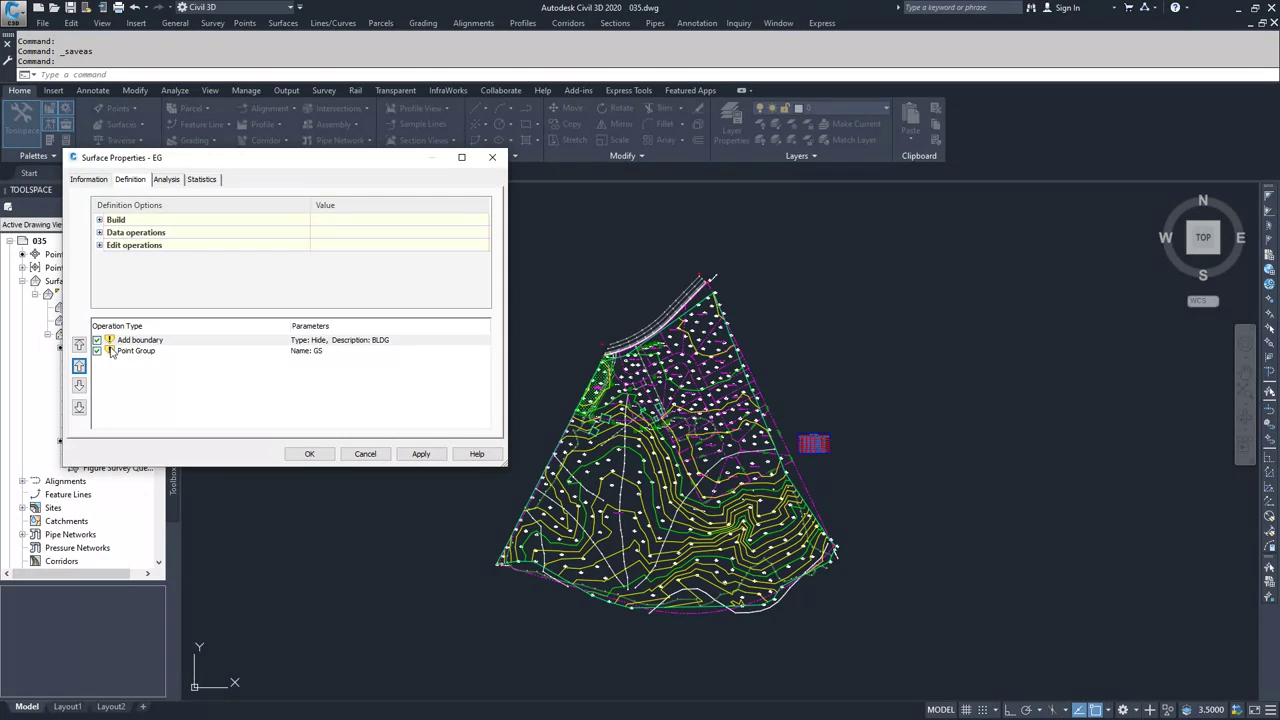
left_click(306, 454)
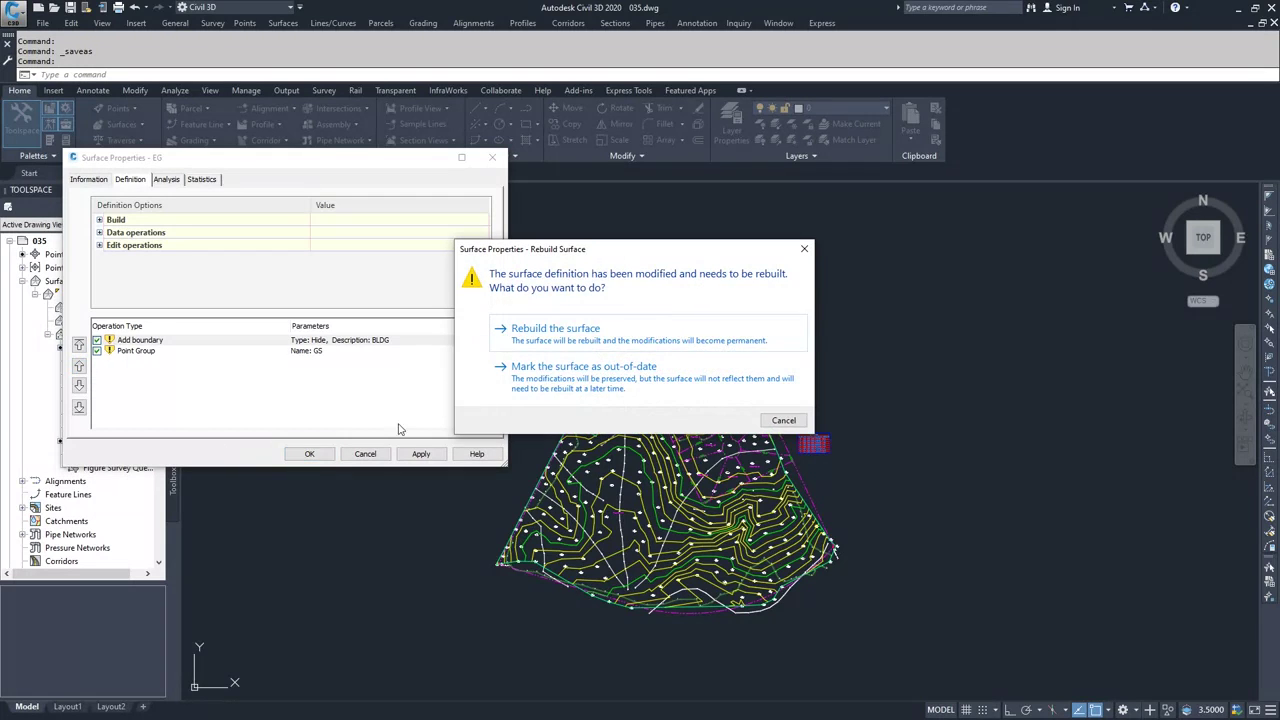
left_click(564, 332)
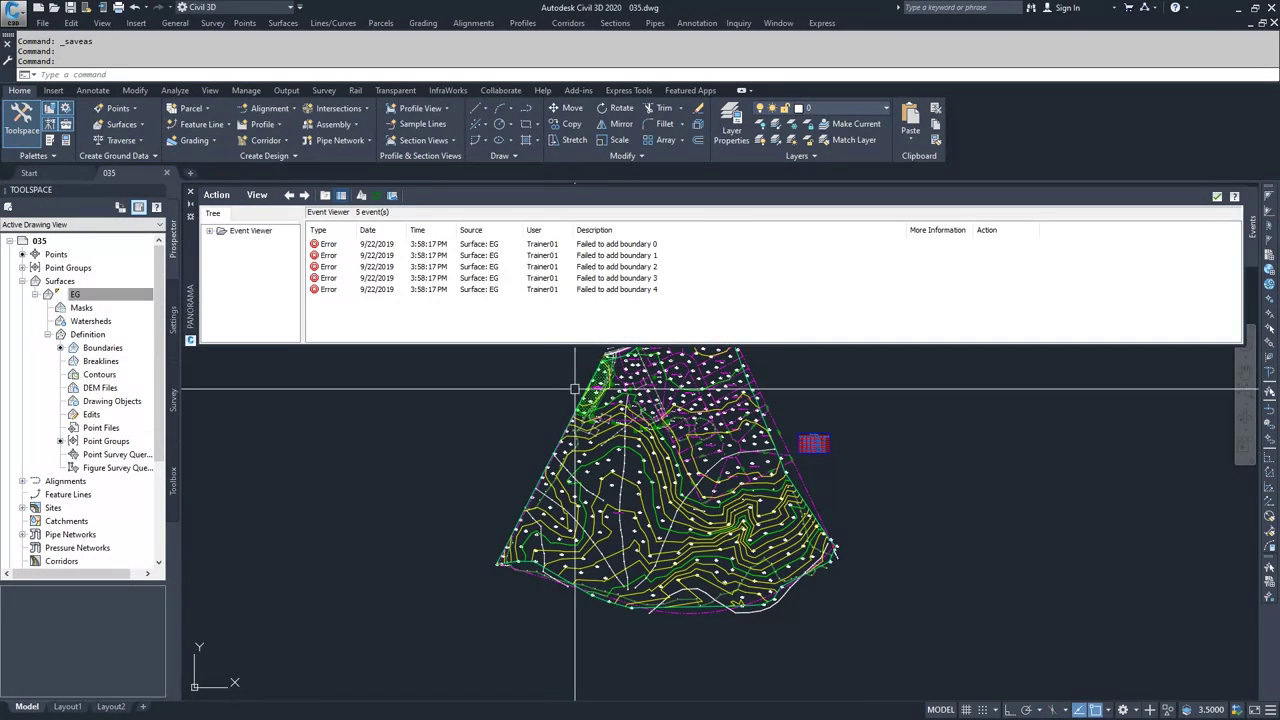
scroll(615, 378, "up", 5)
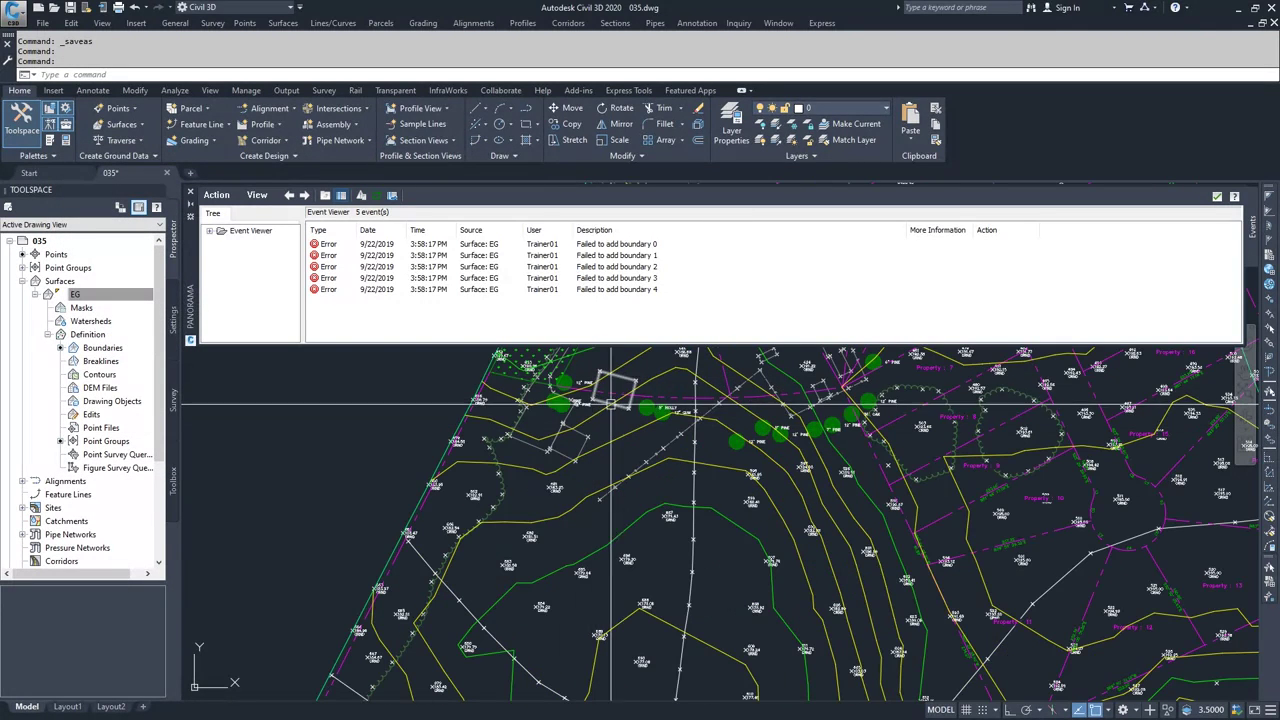
left_click(1218, 197)
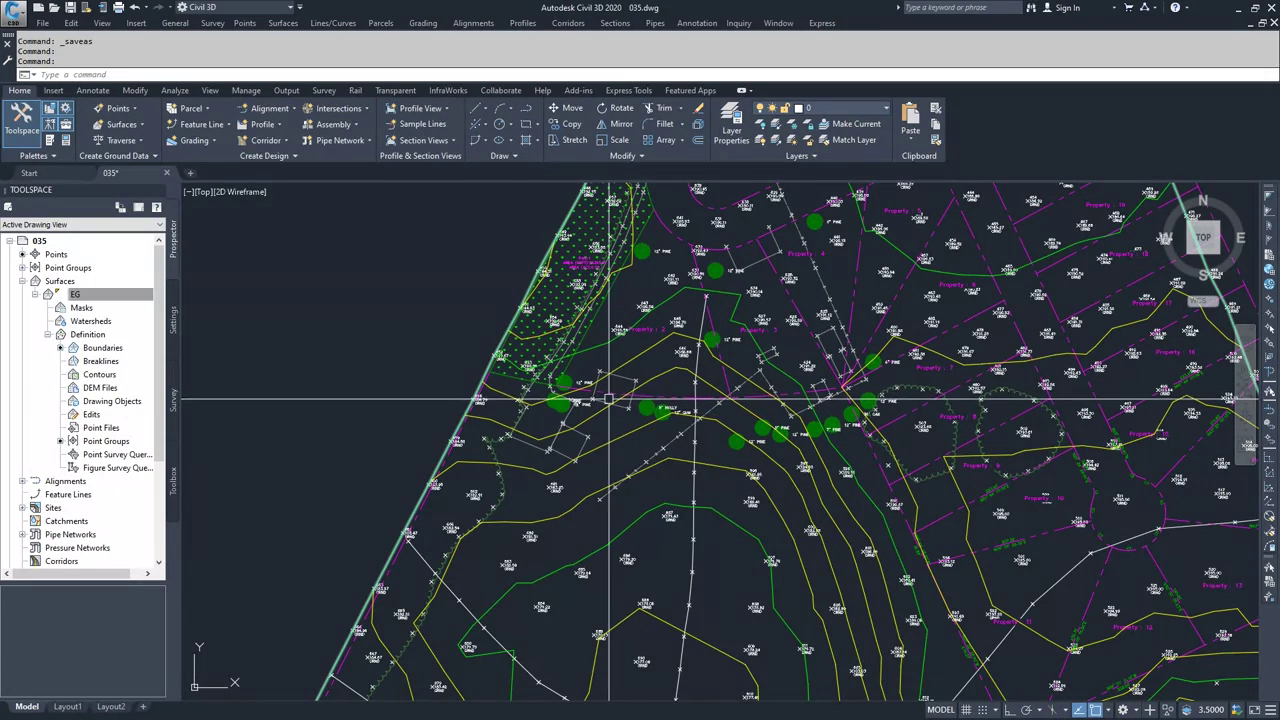
Move the BLDG Add boundary operation below the GS point group in the EG surface's properties and rebuild the surface
left_click(114, 297)
right_click(114, 297)
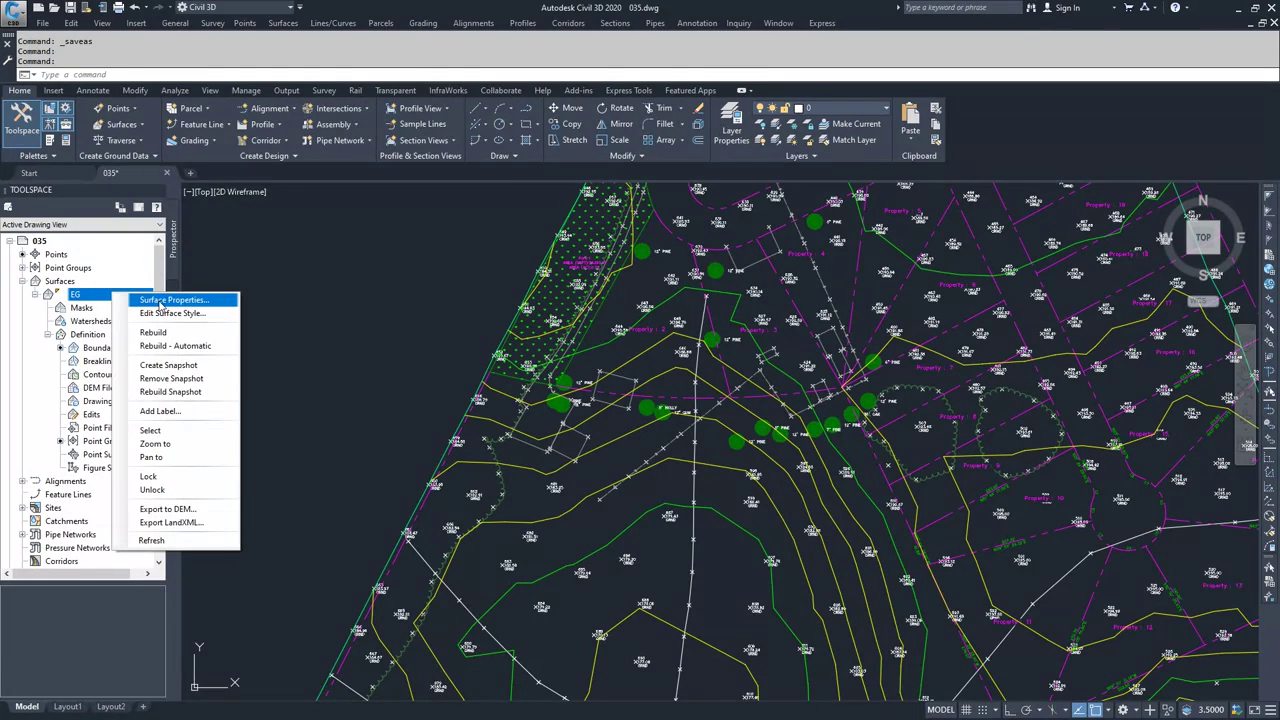
left_click(160, 300)
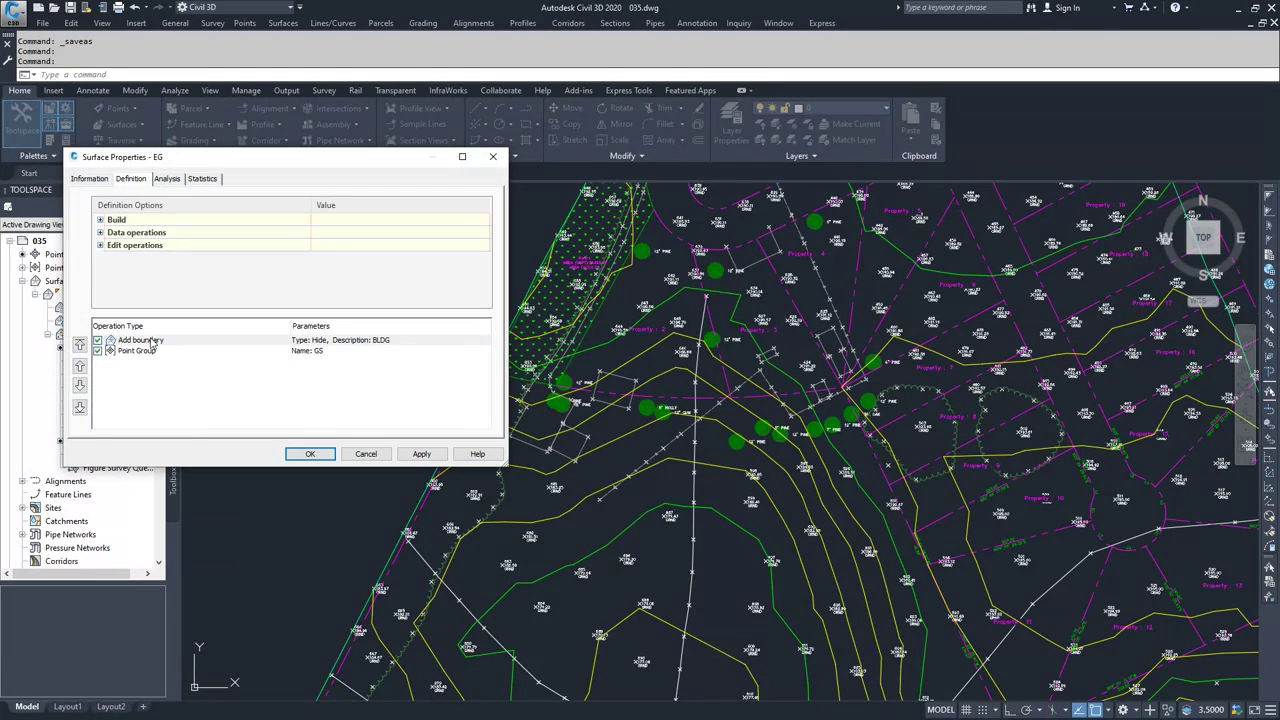
left_click(153, 341)
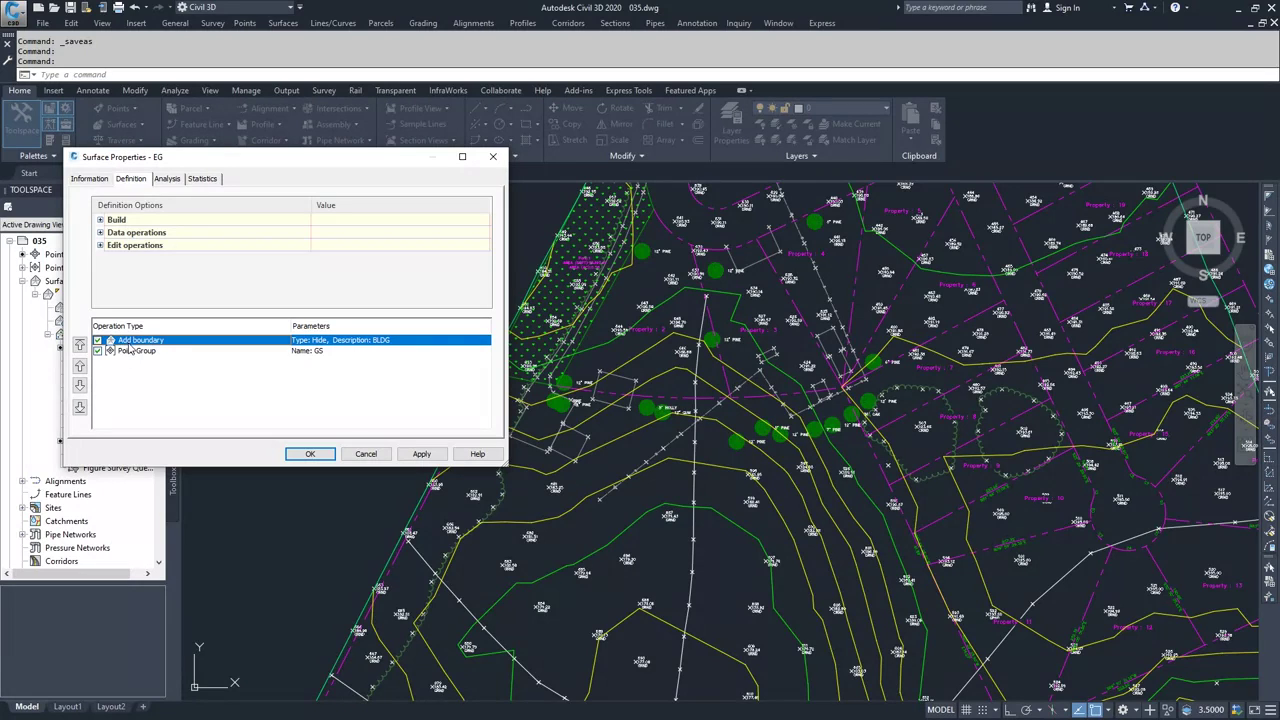
left_click(80, 385)
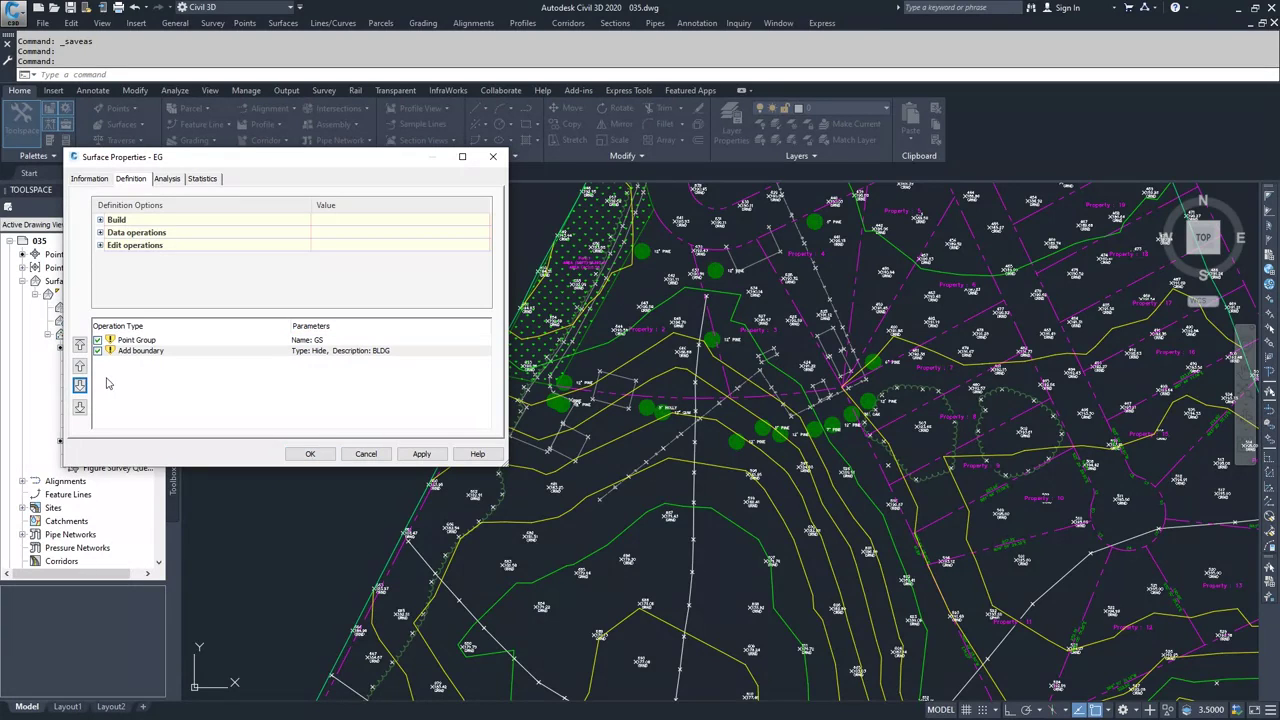
left_click(421, 454)
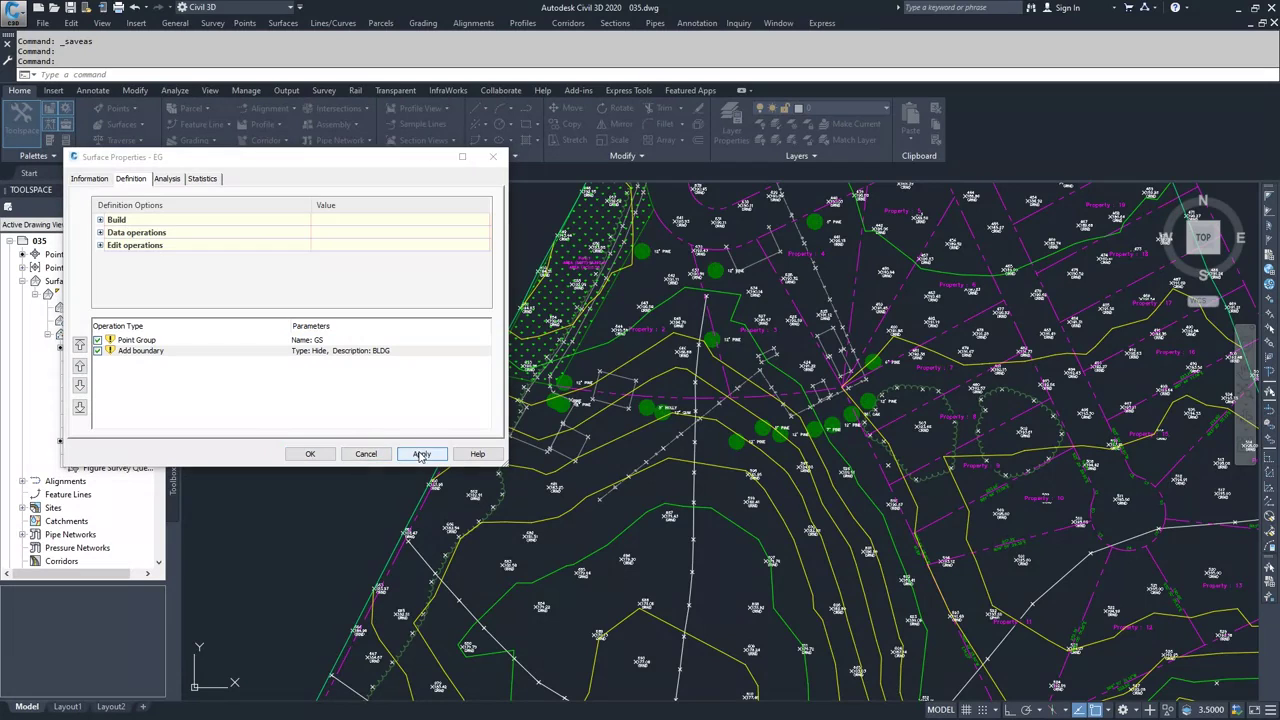
left_click(575, 340)
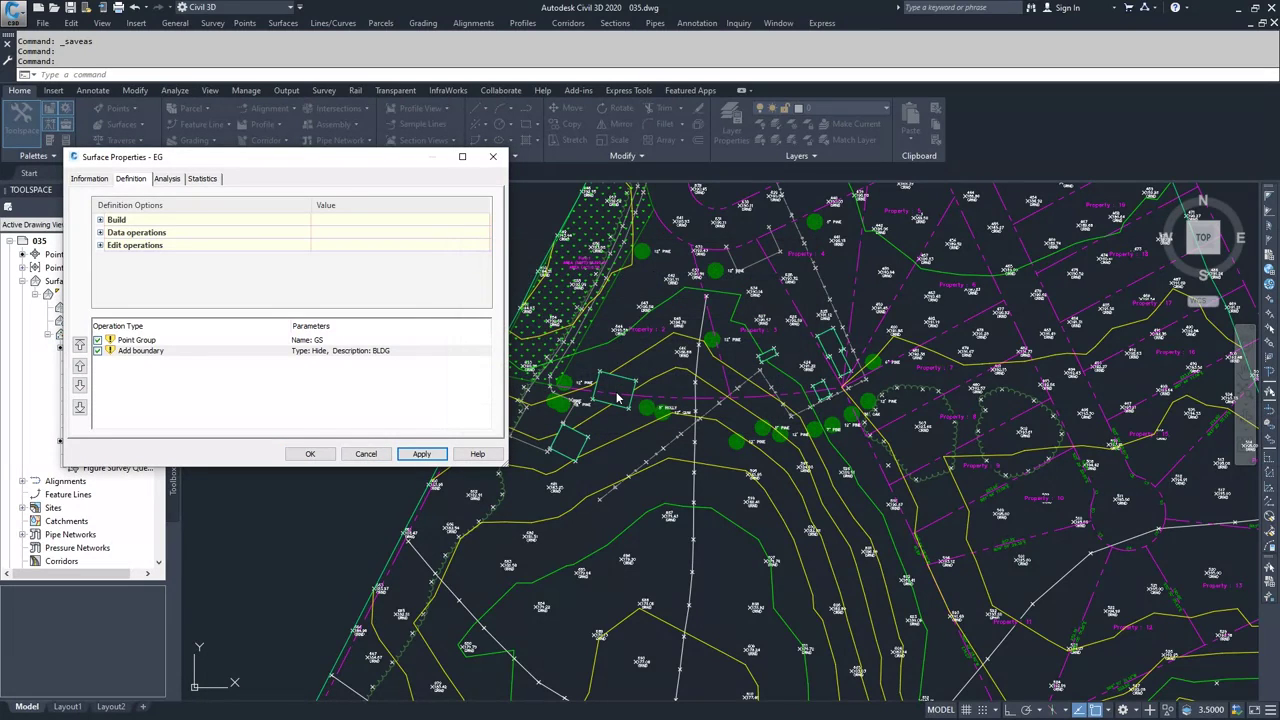
left_click(310, 453)
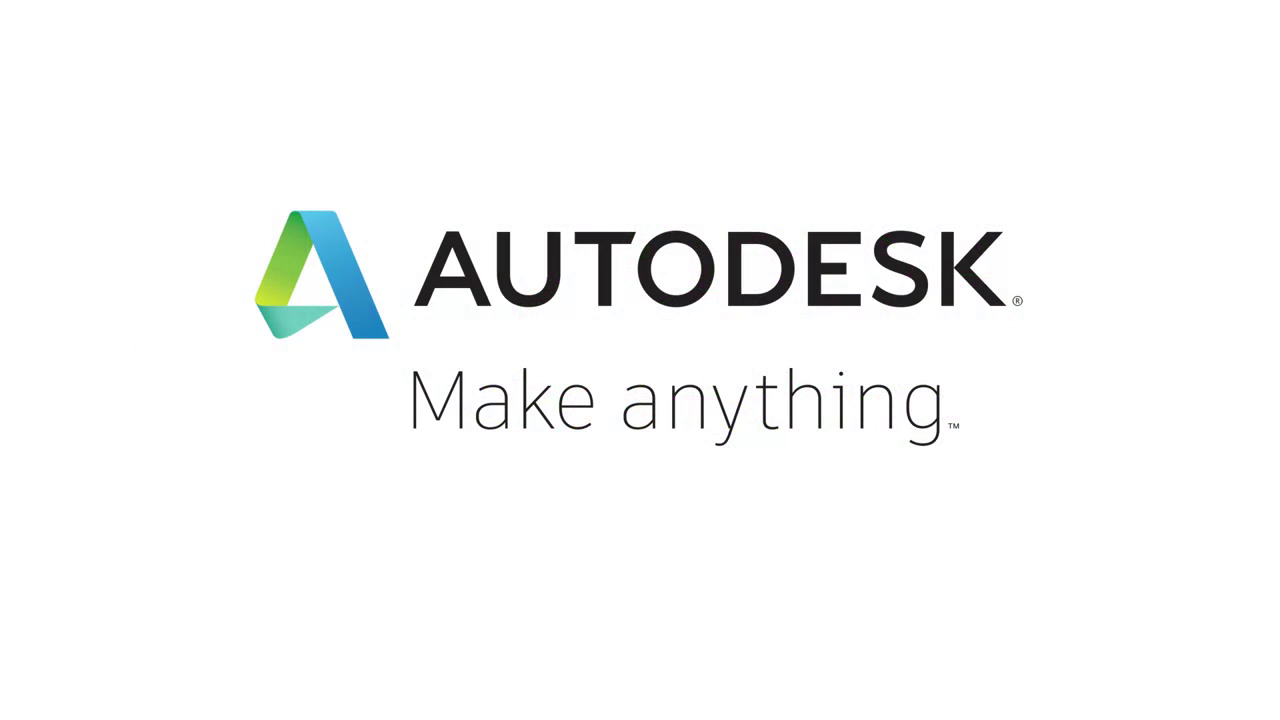